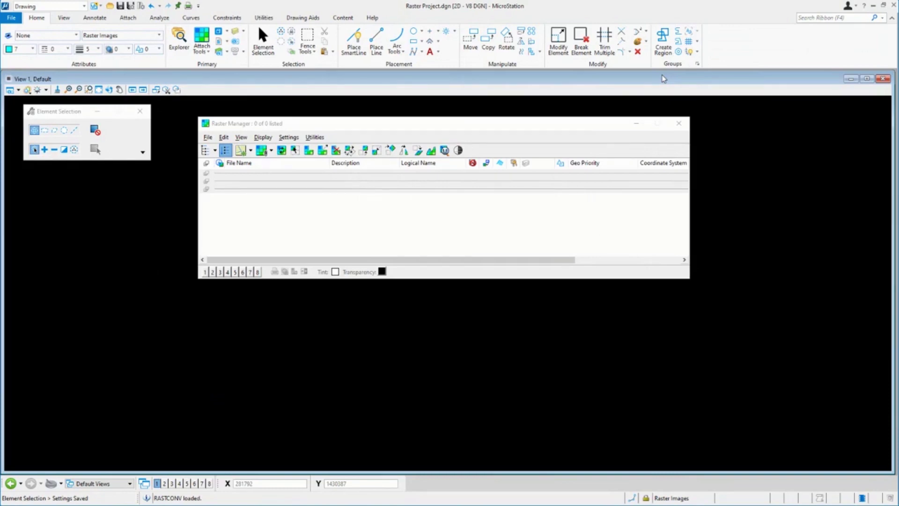
Bring the empty Raster Manager dialog to the front.
{"action": "left_click_drag", "start_coordinate": [238, 126], "coordinate": [239, 125]}
Close the empty Raster Manager and open the References dialog, which lists 0 attachments.
{"action": "left_click", "coordinate": [679, 123]}
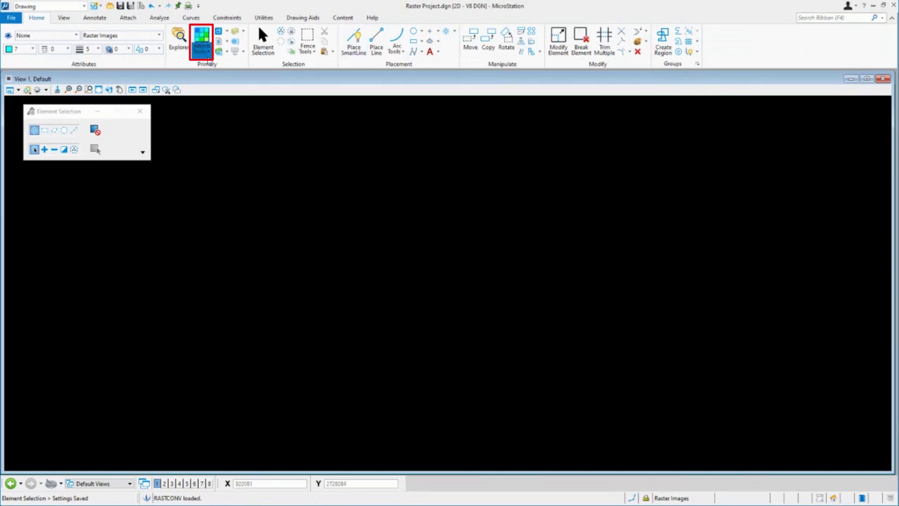
{"action": "left_click", "coordinate": [202, 47]}
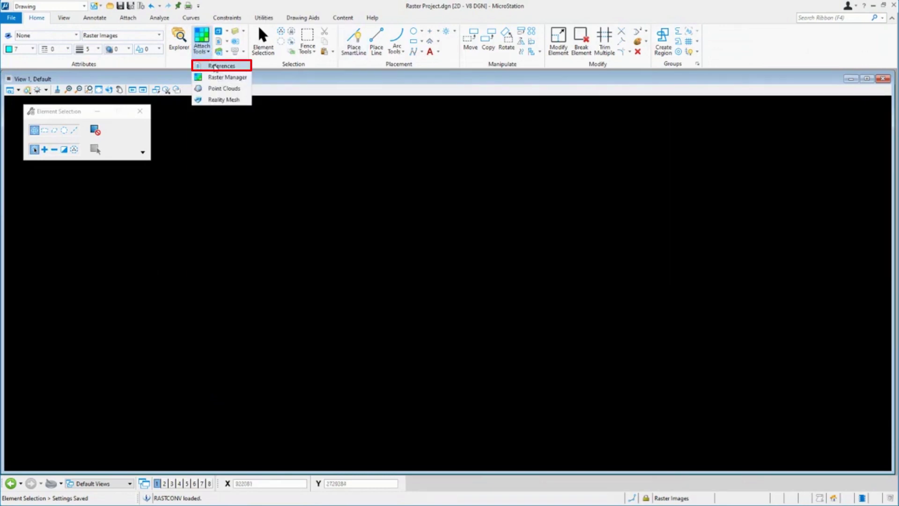
{"action": "left_click", "coordinate": [215, 65]}
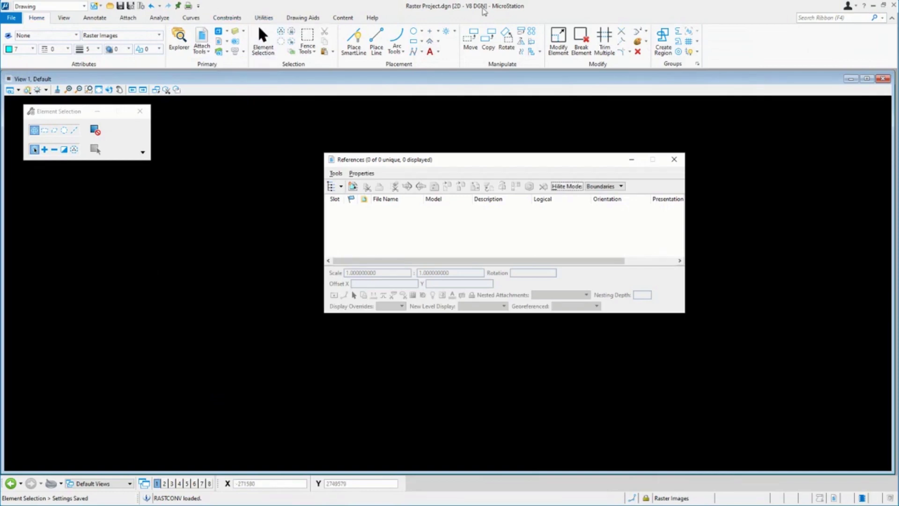
{"action": "left_click", "coordinate": [269, 18]}
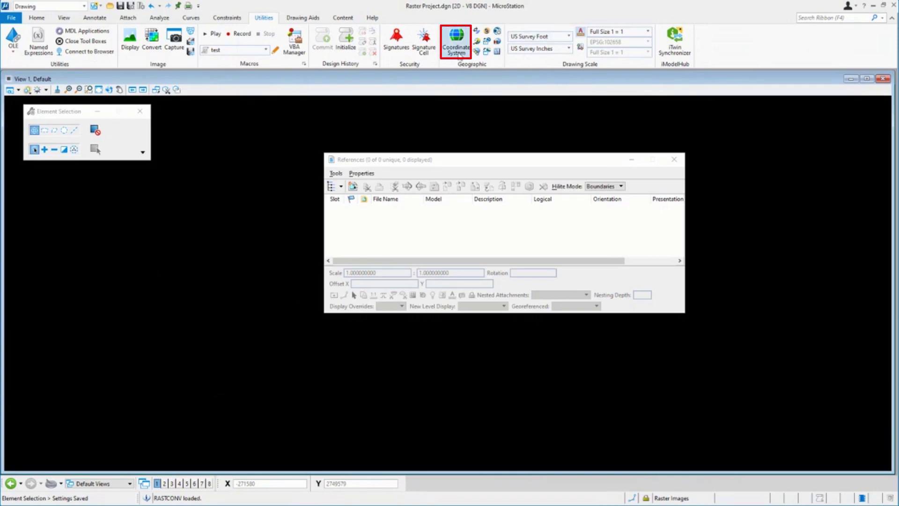
Review the project GCS, EPSG:102658 NAD 1983 StatePlane Florida East FIPS 0901, without changing it.
{"action": "left_click", "coordinate": [456, 40]}
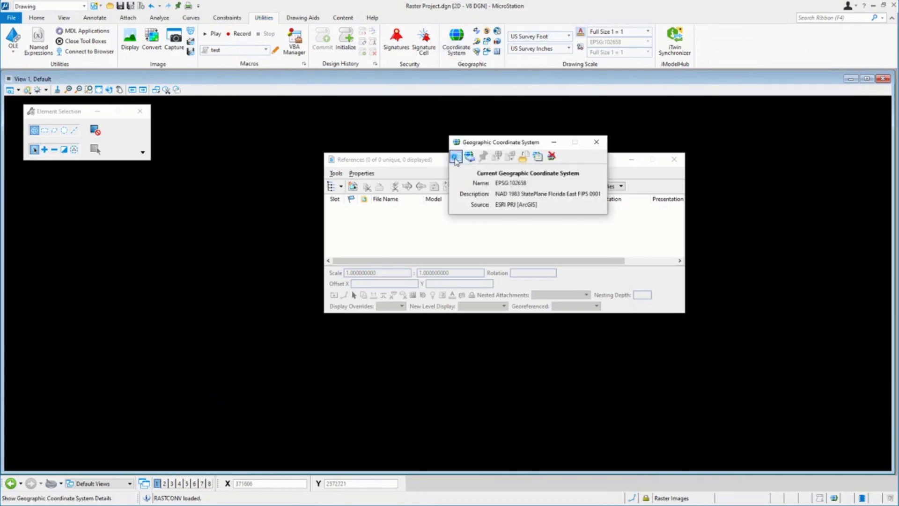
{"action": "left_click", "coordinate": [456, 158]}
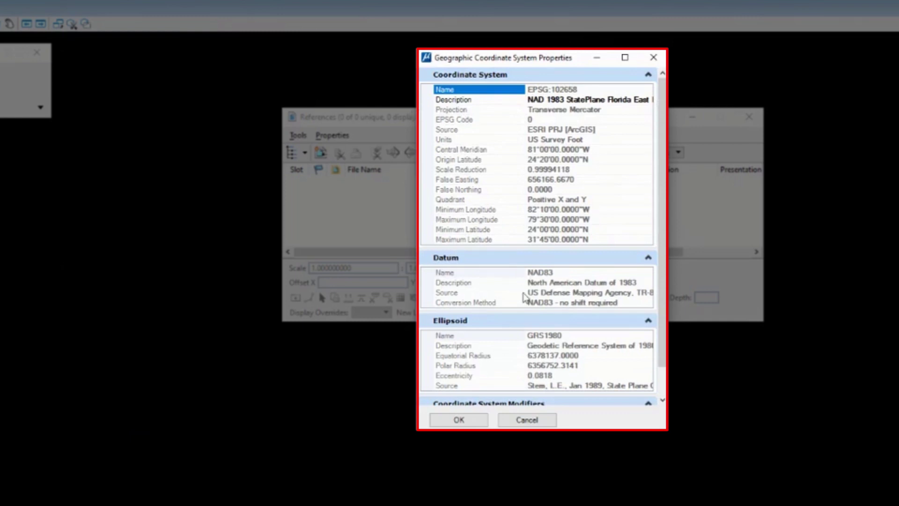
{"action": "scroll", "coordinate": [658, 263], "scroll_direction": "down", "scroll_amount": 2}
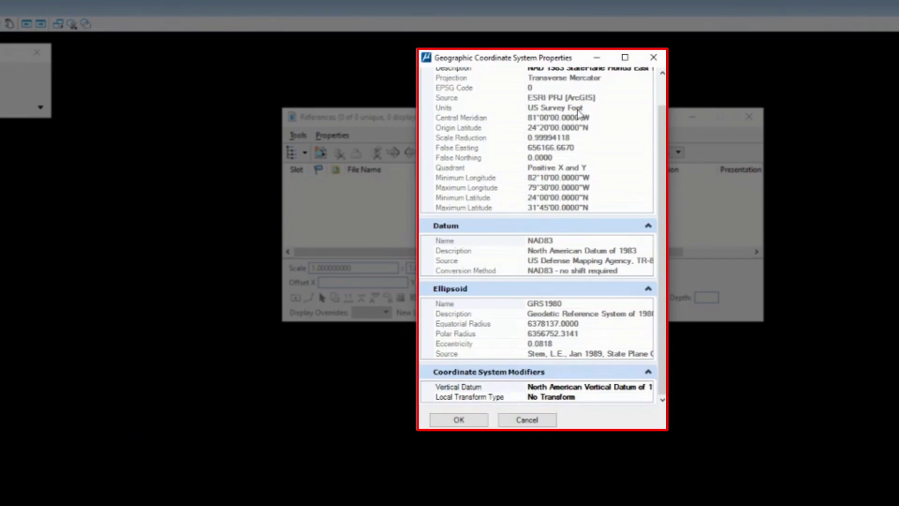
{"action": "scroll", "coordinate": [580, 116], "scroll_direction": "up", "scroll_amount": 2}
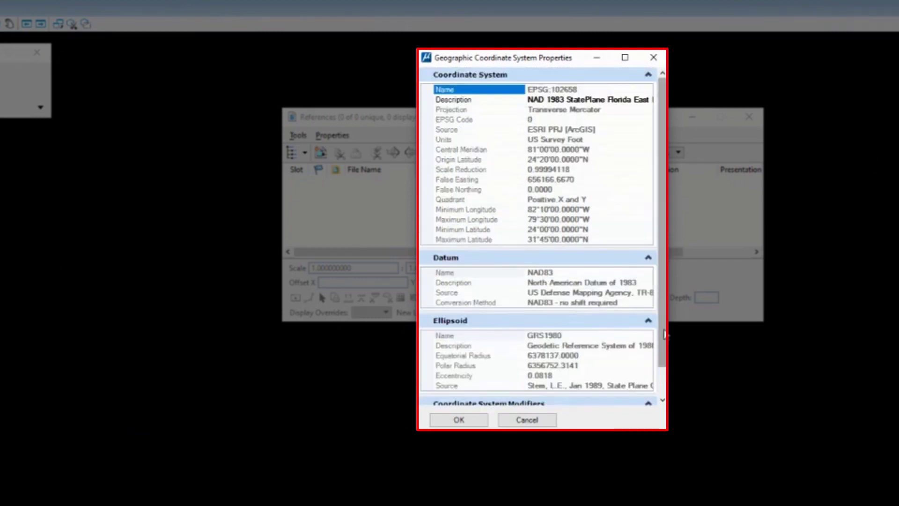
{"action": "scroll", "coordinate": [634, 315], "scroll_direction": "down", "scroll_amount": 2}
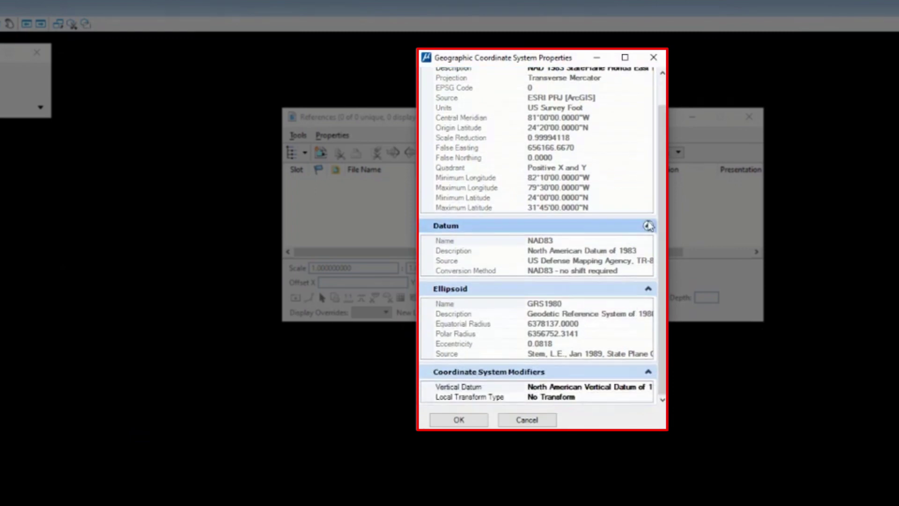
{"action": "left_click", "coordinate": [526, 419]}
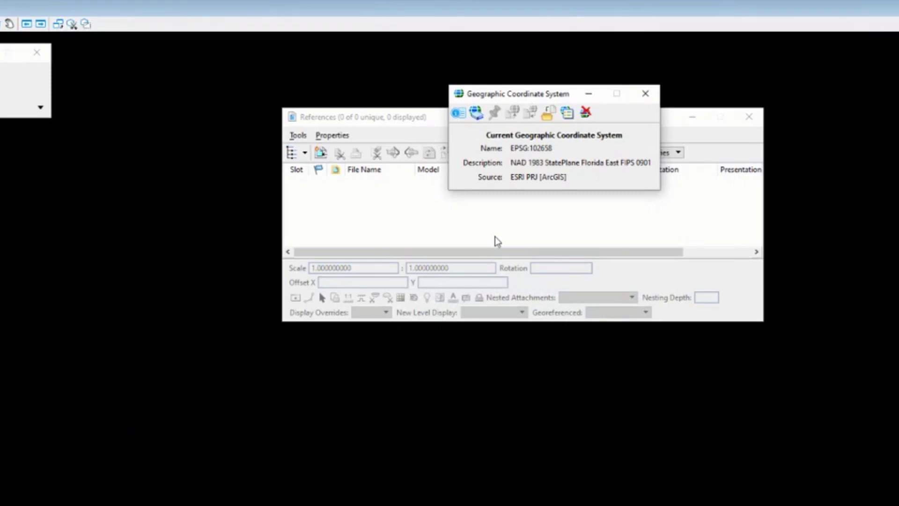
Start attaching USA Map_Master.dgn as a reference using the Interactive attachment method.
{"action": "left_click", "coordinate": [646, 94]}
{"action": "left_click_drag", "start_coordinate": [394, 116], "coordinate": [391, 36]}
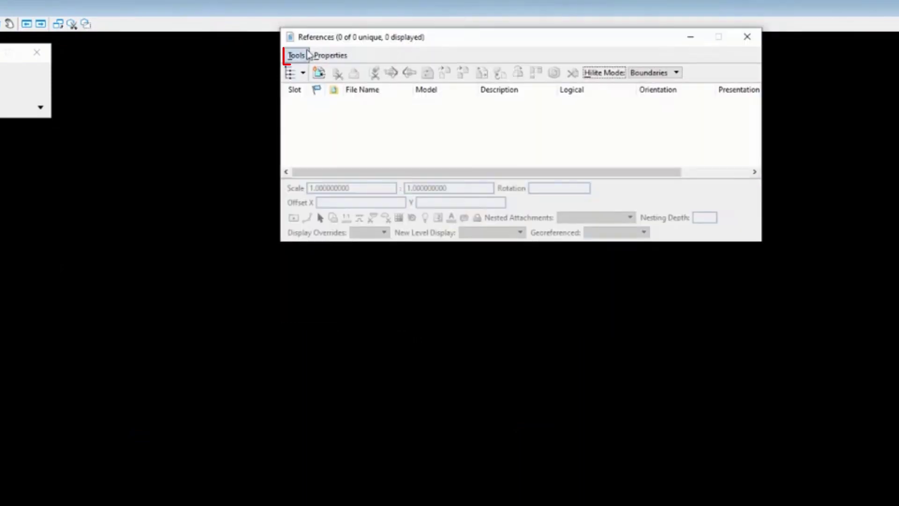
{"action": "left_click", "coordinate": [296, 56]}
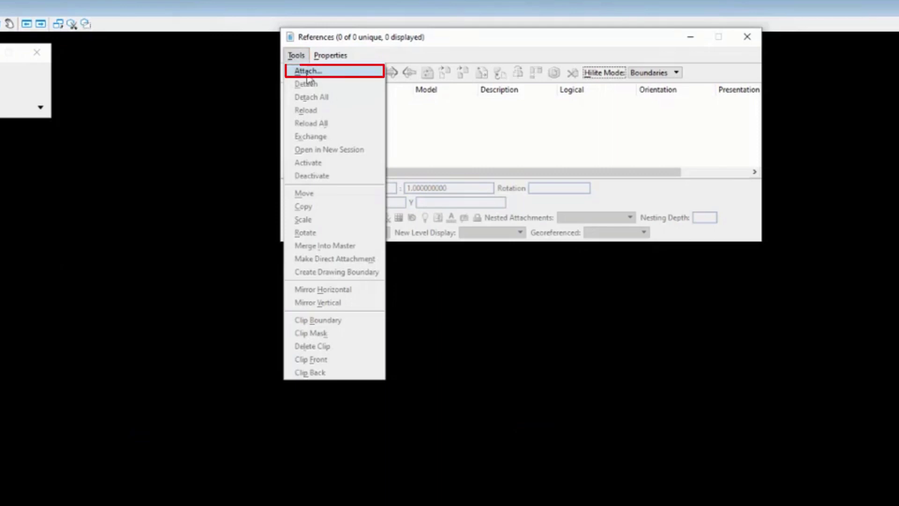
{"action": "left_click", "coordinate": [307, 73]}
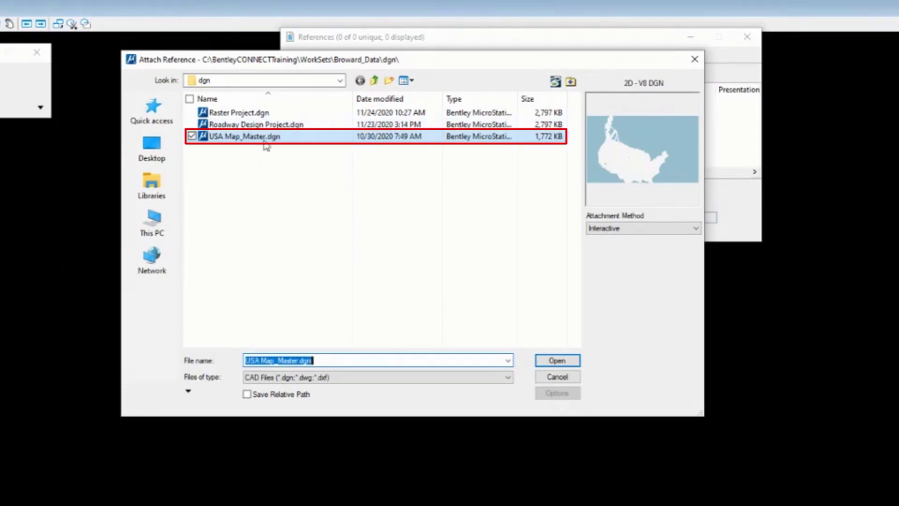
{"action": "left_click", "coordinate": [676, 229]}
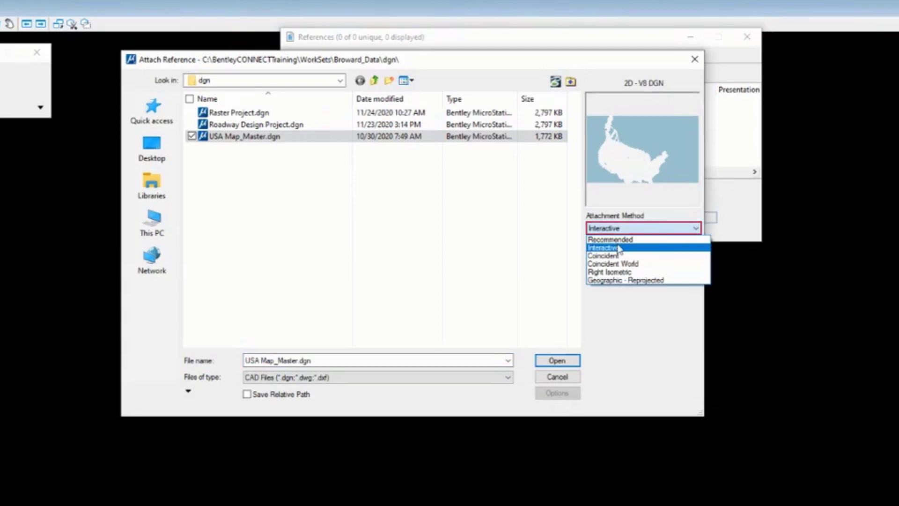
{"action": "left_click", "coordinate": [614, 248]}
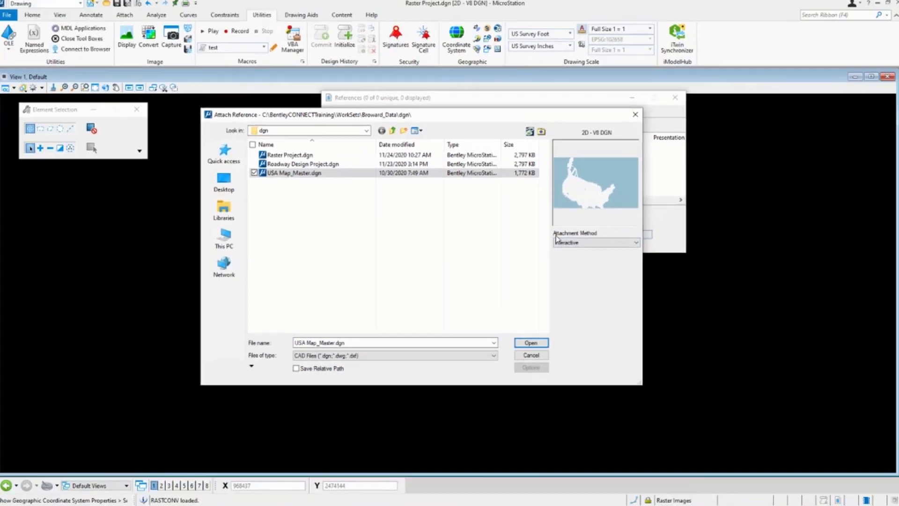
{"action": "left_click", "coordinate": [532, 341]}
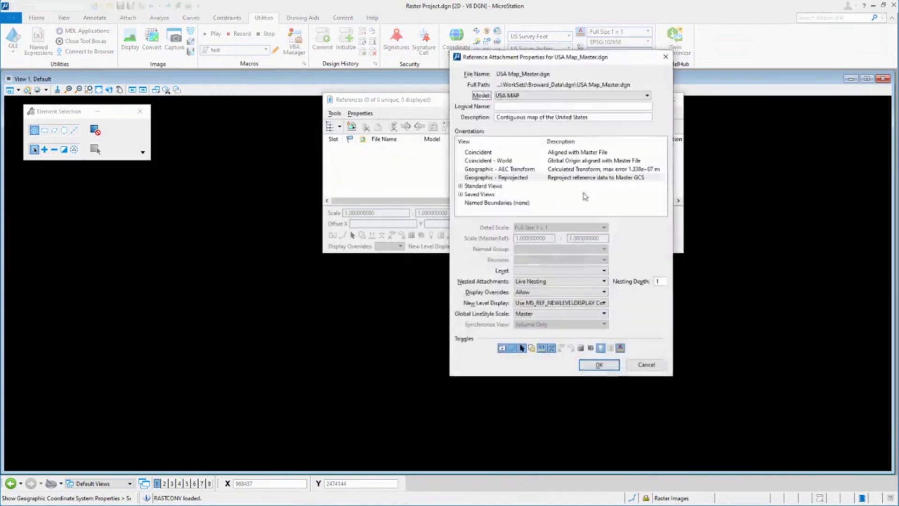
Set the attachment to model USA MAP, Geographic - Reprojected orientation and Live Nesting.
{"action": "left_click", "coordinate": [574, 96]}
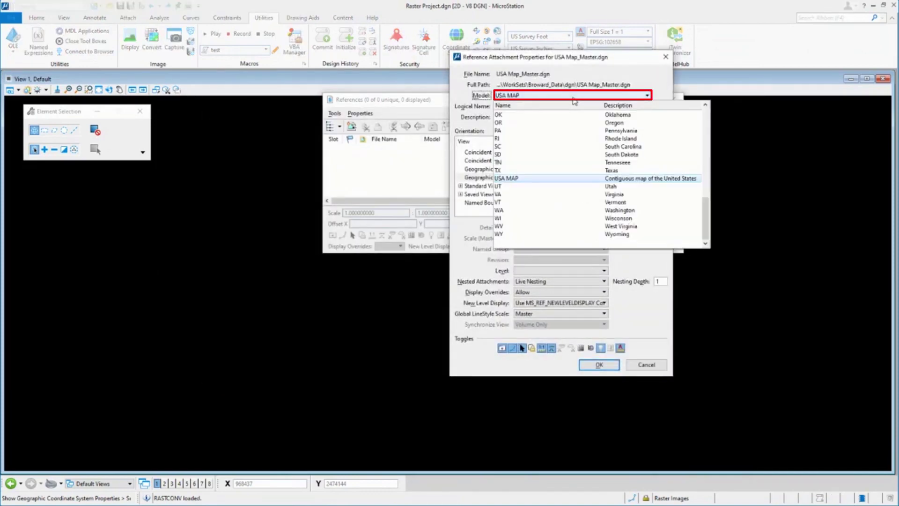
{"action": "left_click", "coordinate": [541, 180]}
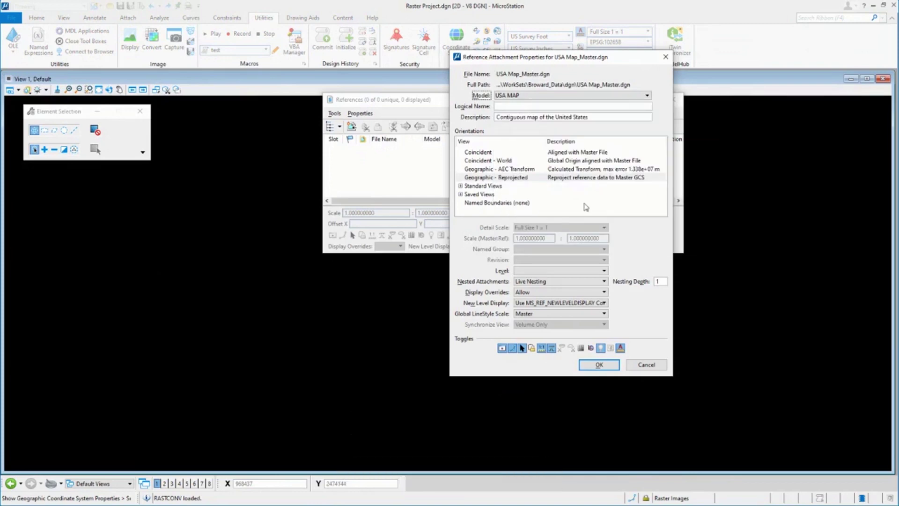
{"action": "left_click", "coordinate": [525, 178]}
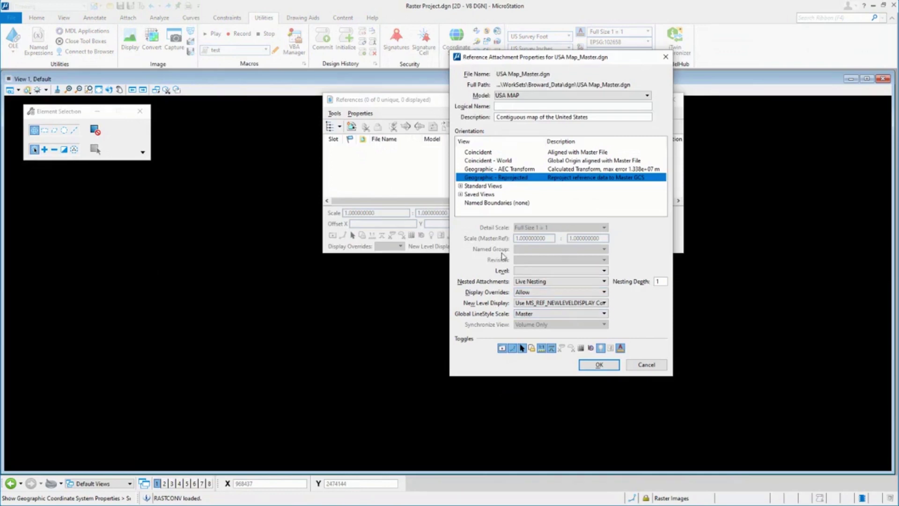
{"action": "left_click", "coordinate": [539, 281]}
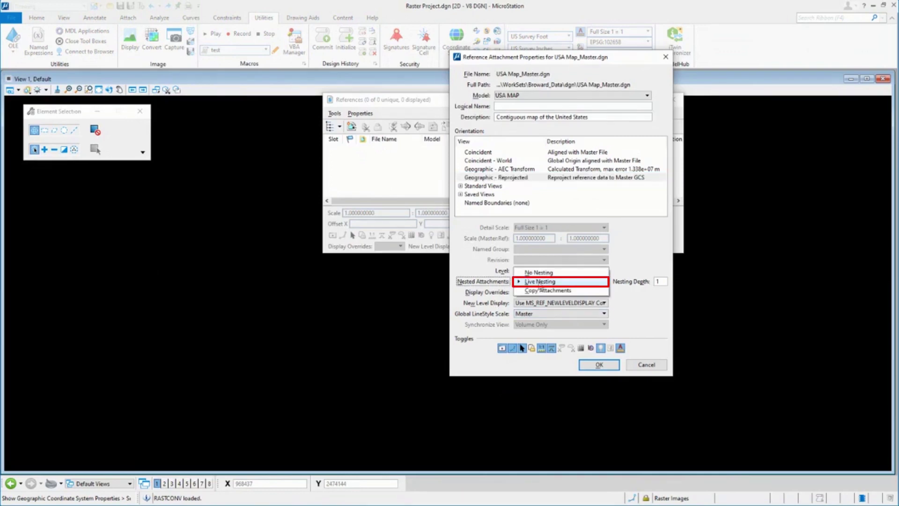
{"action": "left_click", "coordinate": [539, 282]}
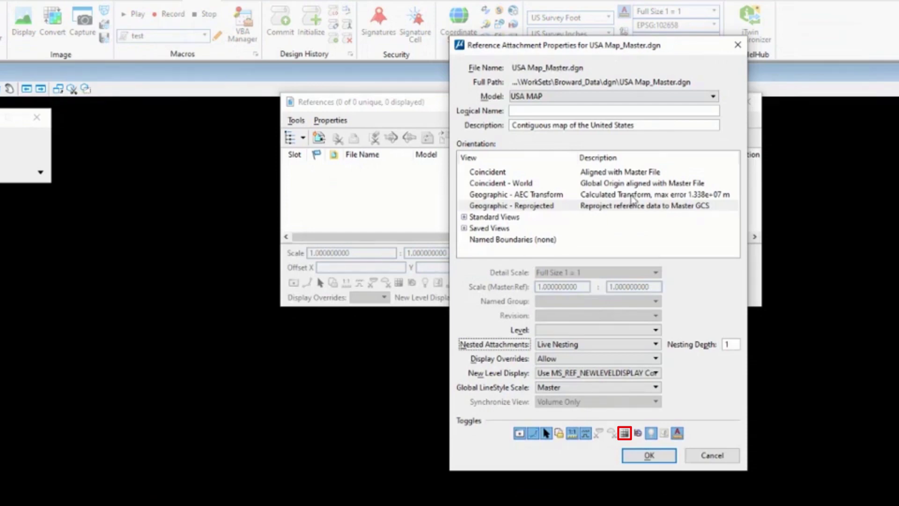
Attach the reprojected USA map and zoom out and back in to check Florida's alignment.
{"action": "left_click", "coordinate": [637, 454]}
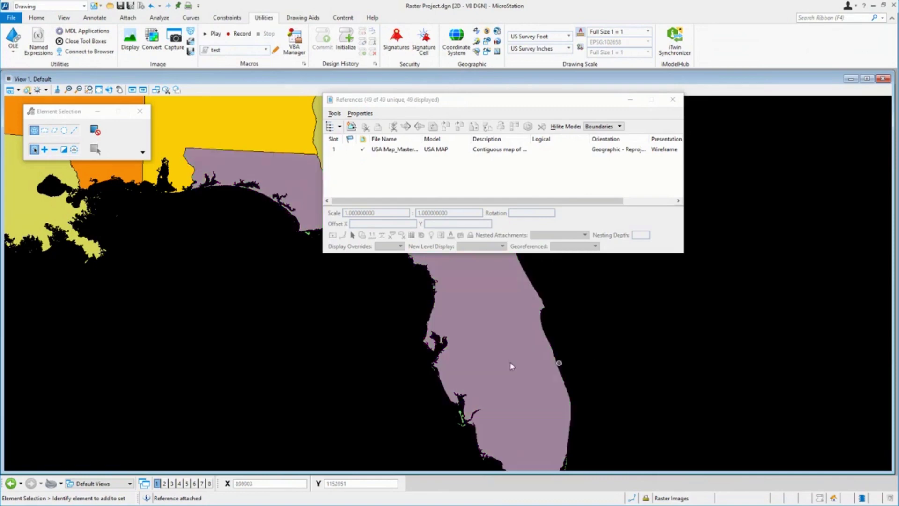
{"action": "scroll", "coordinate": [512, 365], "scroll_direction": "down", "scroll_amount": 8}
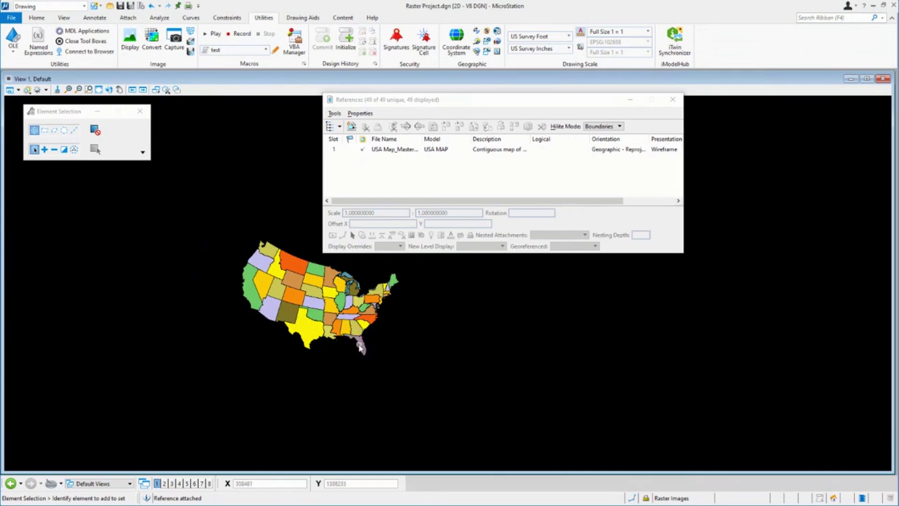
{"action": "scroll", "coordinate": [359, 347], "scroll_direction": "up", "scroll_amount": 2}
{"action": "scroll", "coordinate": [359, 347], "scroll_direction": "up", "scroll_amount": 2}
{"action": "scroll", "coordinate": [381, 356], "scroll_direction": "up", "scroll_amount": 1}
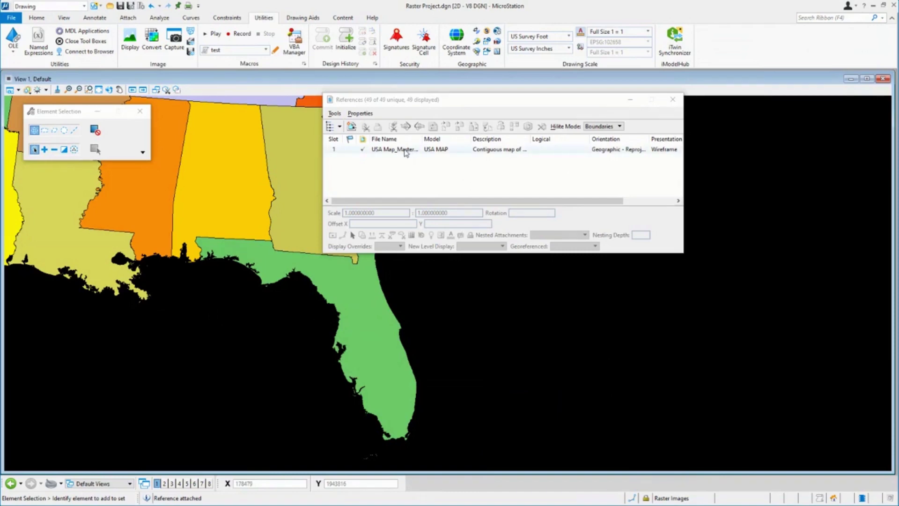
Browse to the GIS Data > County Boundaries folder with All Files shown for a new reference.
{"action": "left_click", "coordinate": [36, 18]}
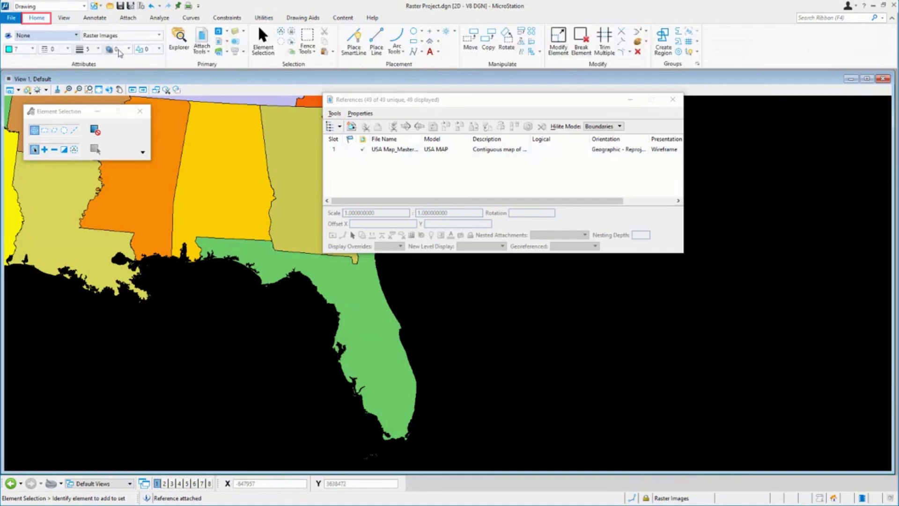
{"action": "left_click", "coordinate": [334, 113]}
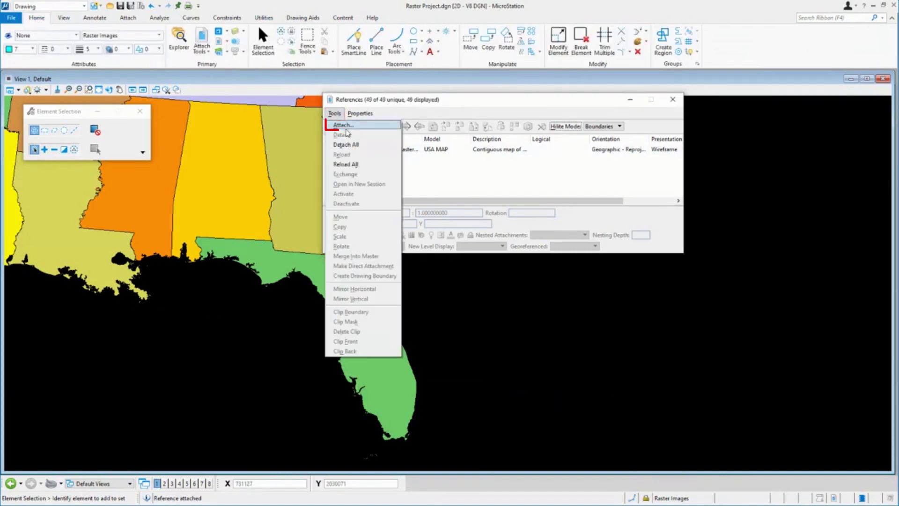
{"action": "left_click", "coordinate": [356, 125]}
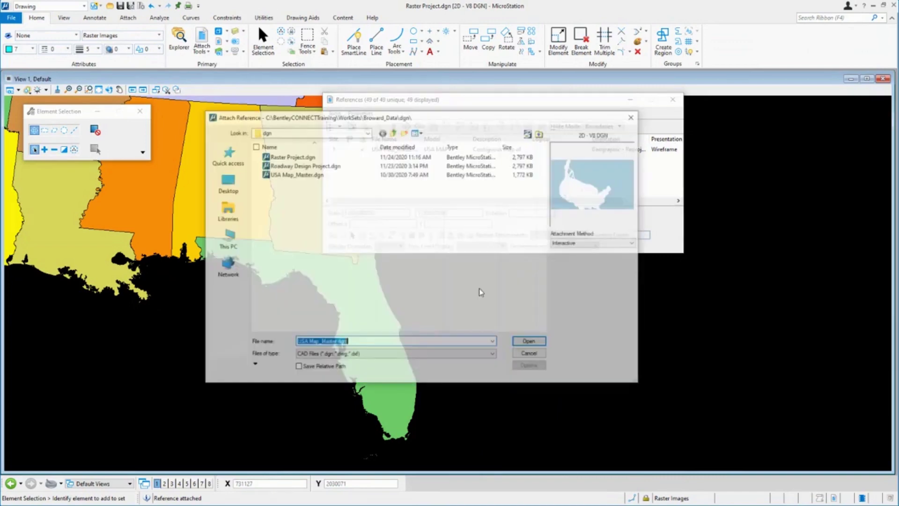
{"action": "left_click", "coordinate": [393, 132]}
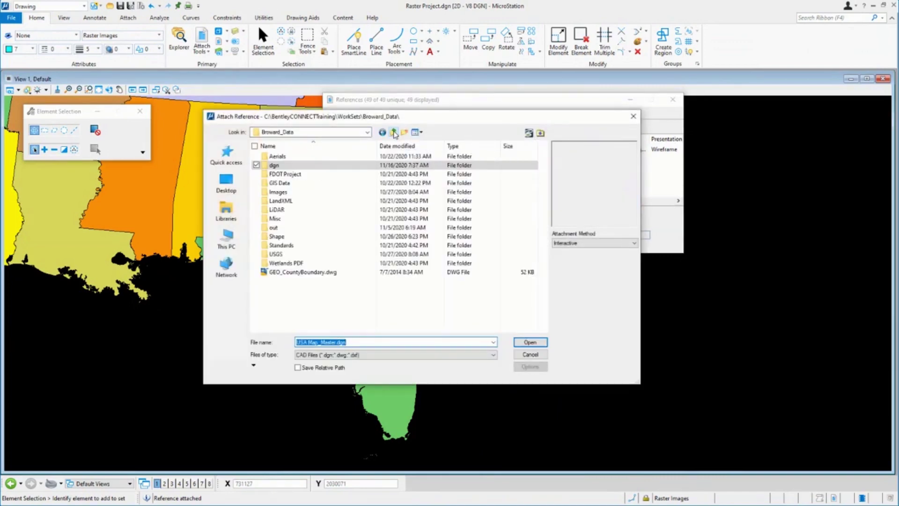
{"action": "double_click", "coordinate": [295, 183]}
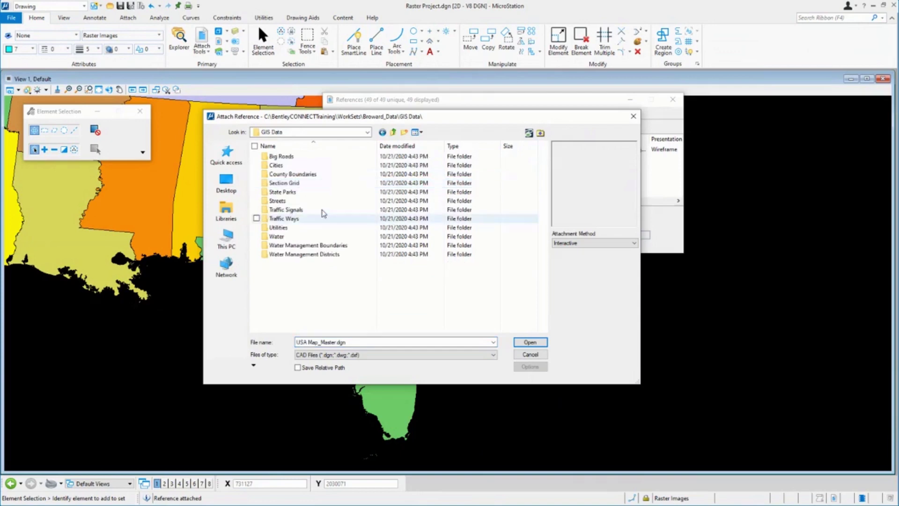
{"action": "left_click", "coordinate": [296, 176]}
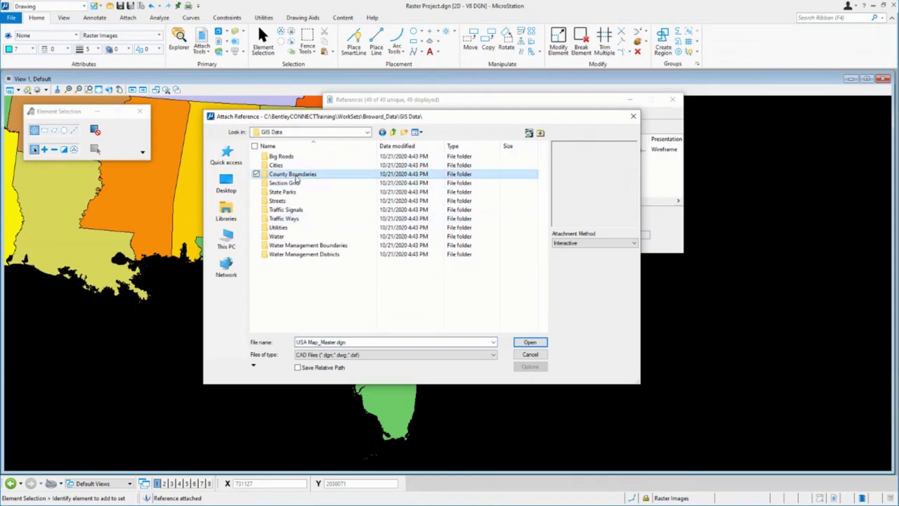
{"action": "double_click", "coordinate": [295, 176]}
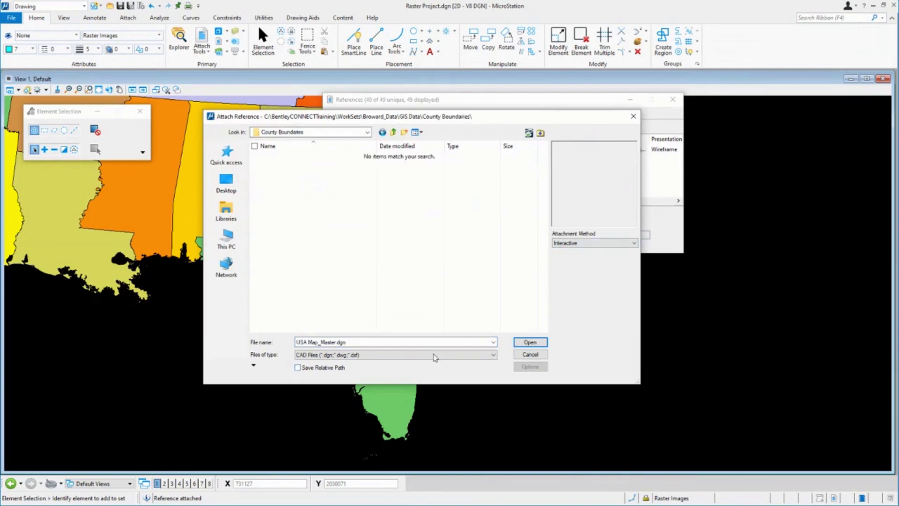
{"action": "left_click", "coordinate": [434, 355]}
{"action": "left_click", "coordinate": [335, 347]}
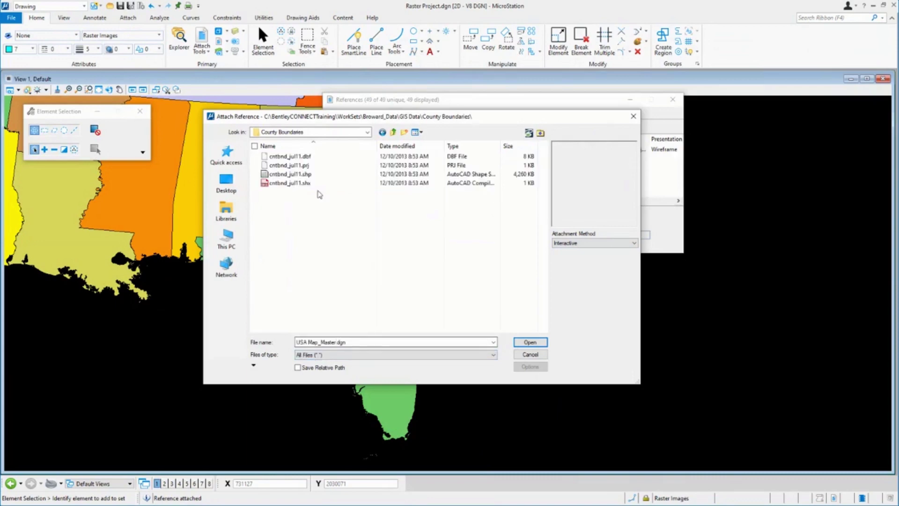
Attach cntbnd_jul11.shp with Geographic - Reprojected orientation.
{"action": "left_click", "coordinate": [300, 174]}
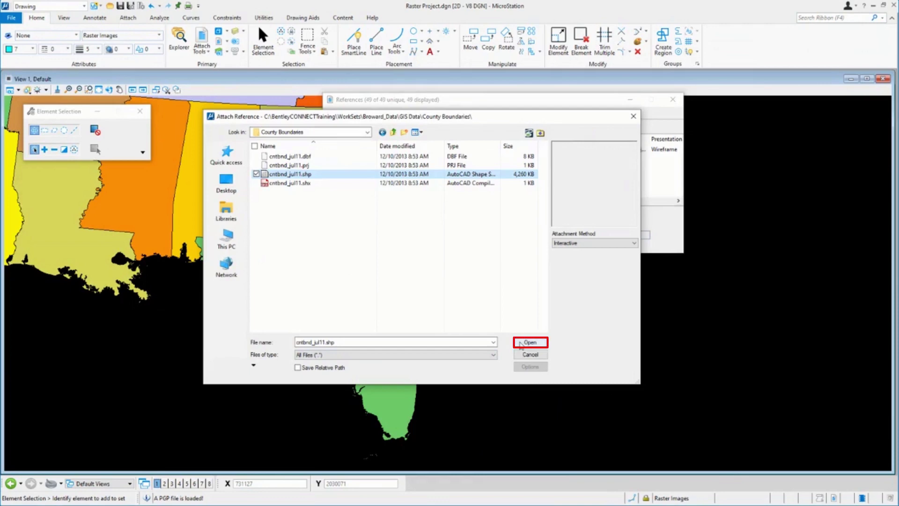
{"action": "left_click", "coordinate": [524, 343]}
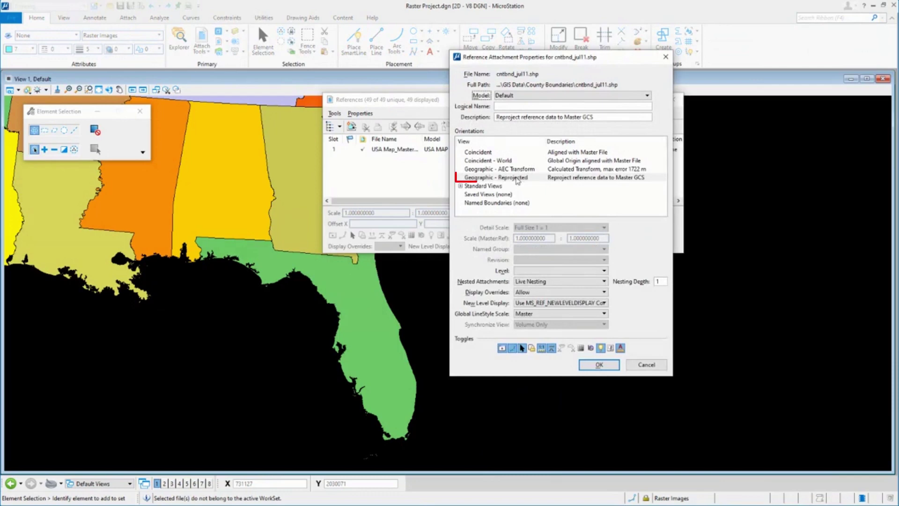
{"action": "left_click", "coordinate": [516, 177]}
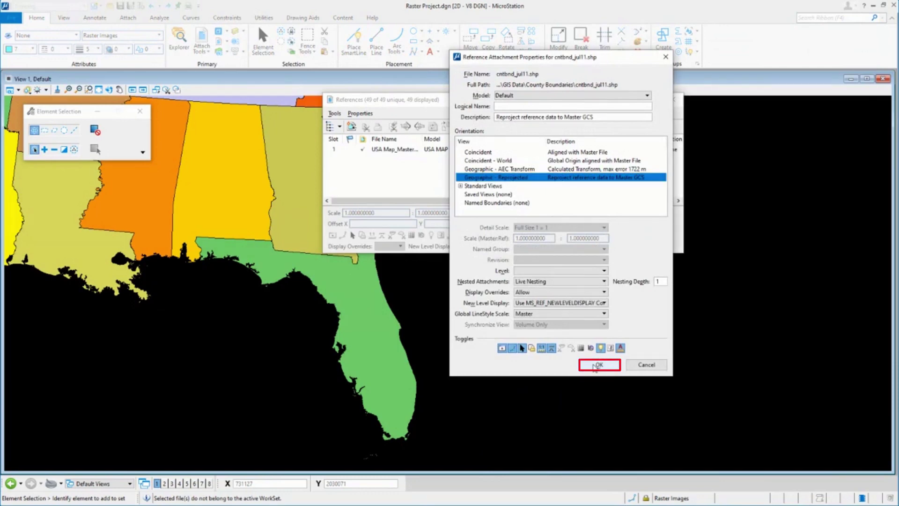
{"action": "left_click", "coordinate": [598, 364]}
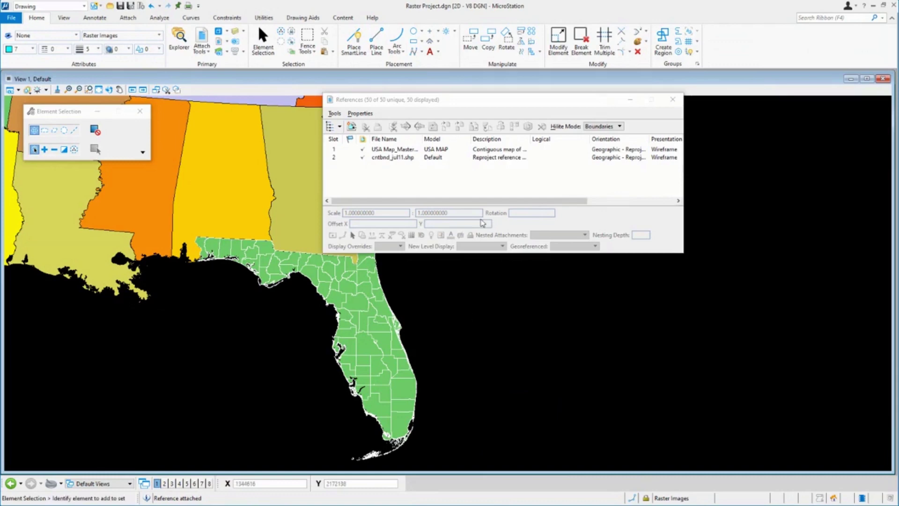
Move the References dialog to the right and select reference 1, the USA map.
{"action": "left_click_drag", "start_coordinate": [484, 202], "coordinate": [599, 197]}
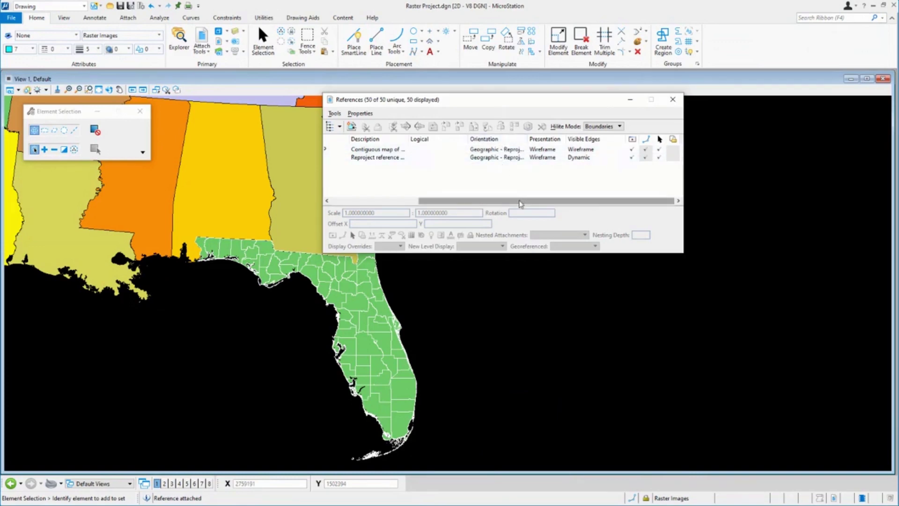
{"action": "left_click_drag", "start_coordinate": [521, 201], "coordinate": [420, 217]}
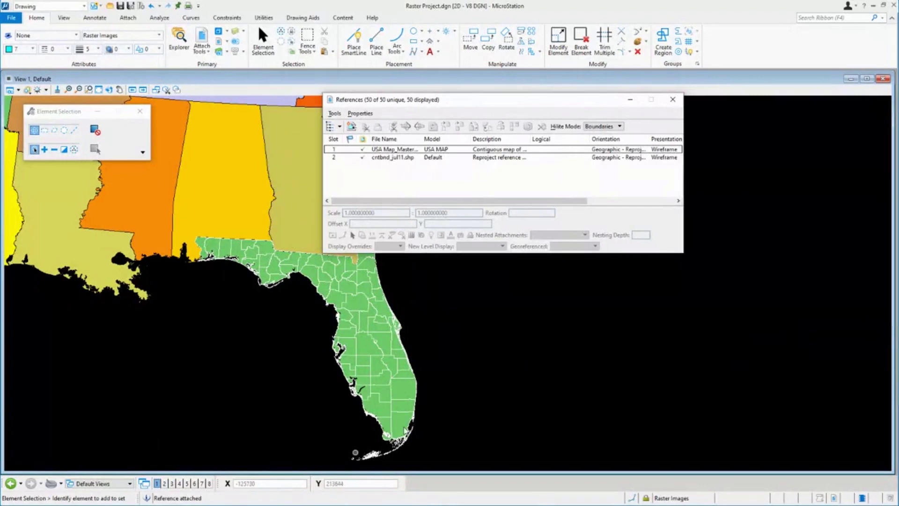
{"action": "left_click_drag", "start_coordinate": [437, 103], "coordinate": [532, 103]}
{"action": "left_click", "coordinate": [492, 149]}
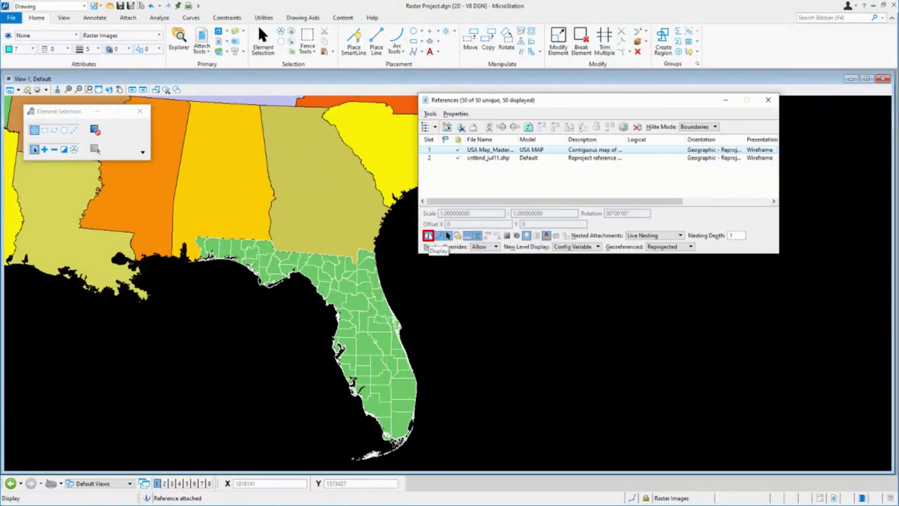
Turn off display of USA Map_Master.dgn, zoom into South Florida, and open View Attributes.
{"action": "left_click", "coordinate": [428, 235]}
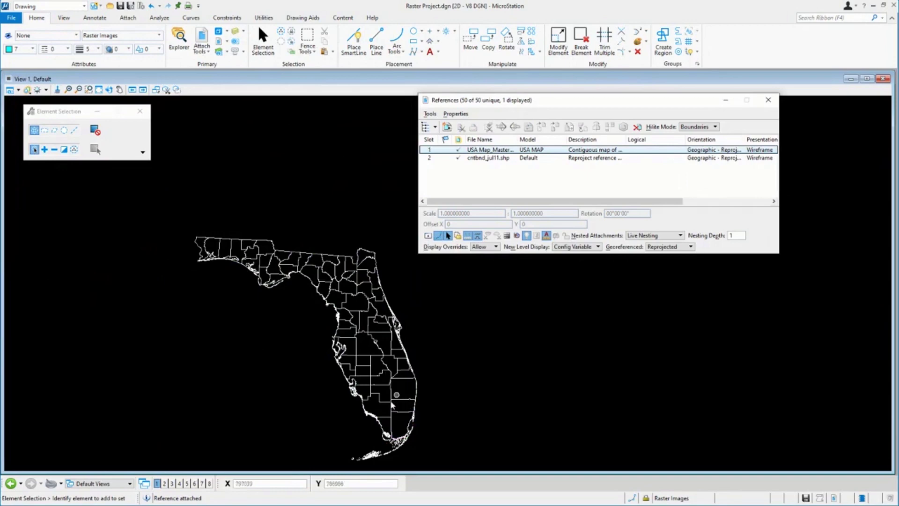
{"action": "scroll", "coordinate": [398, 408], "scroll_direction": "up", "scroll_amount": 5}
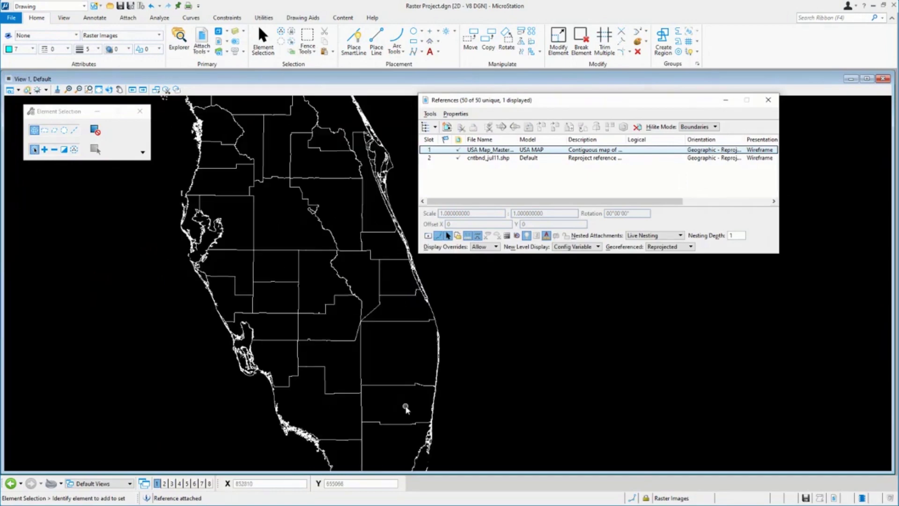
{"action": "scroll", "coordinate": [493, 421], "scroll_direction": "up", "scroll_amount": 2}
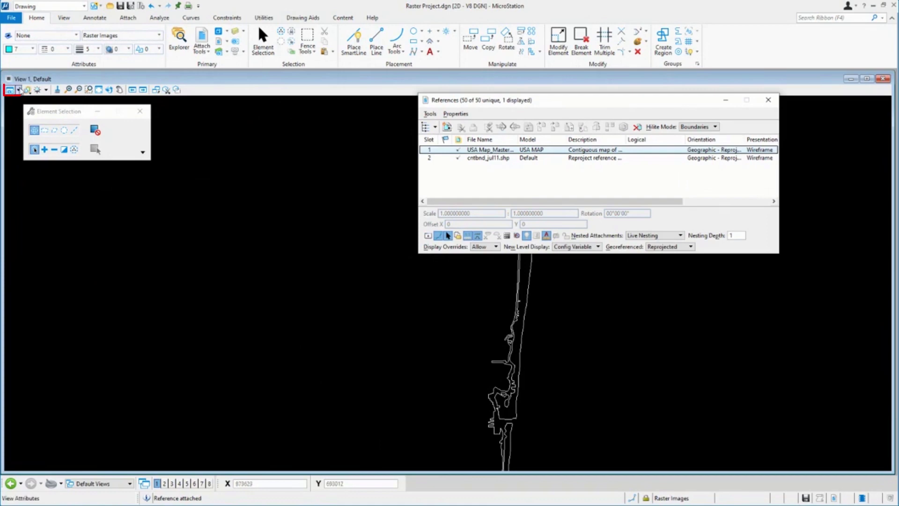
{"action": "left_click", "coordinate": [18, 90]}
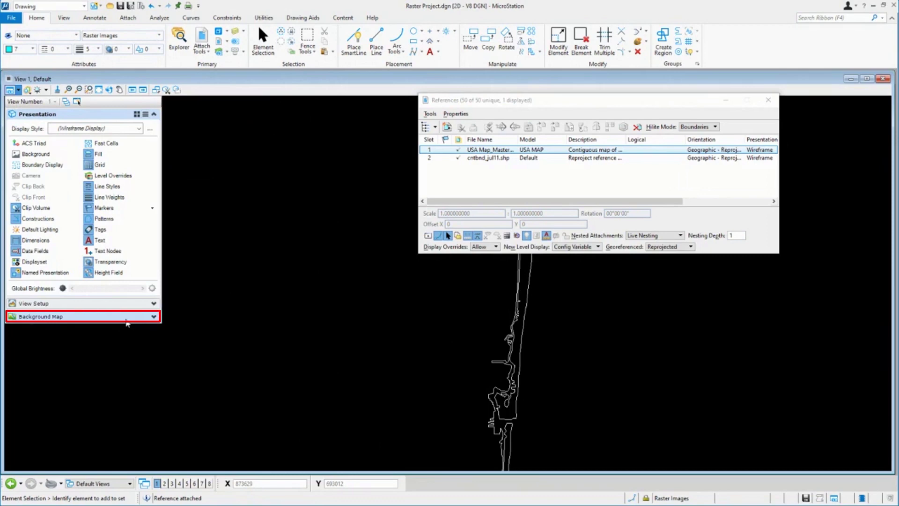
Show a Bing Street Map background and zoom around to compare the county outlines.
{"action": "left_click", "coordinate": [127, 322]}
{"action": "left_click", "coordinate": [121, 330]}
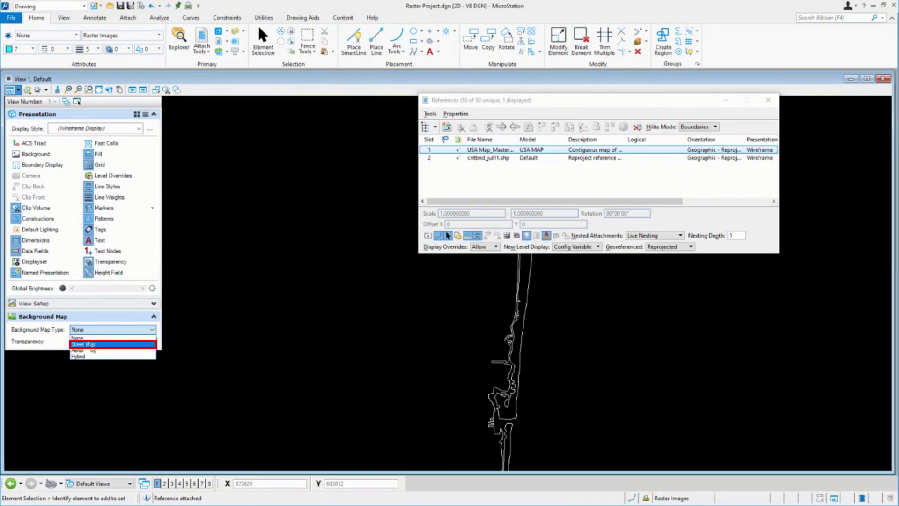
{"action": "left_click", "coordinate": [89, 344]}
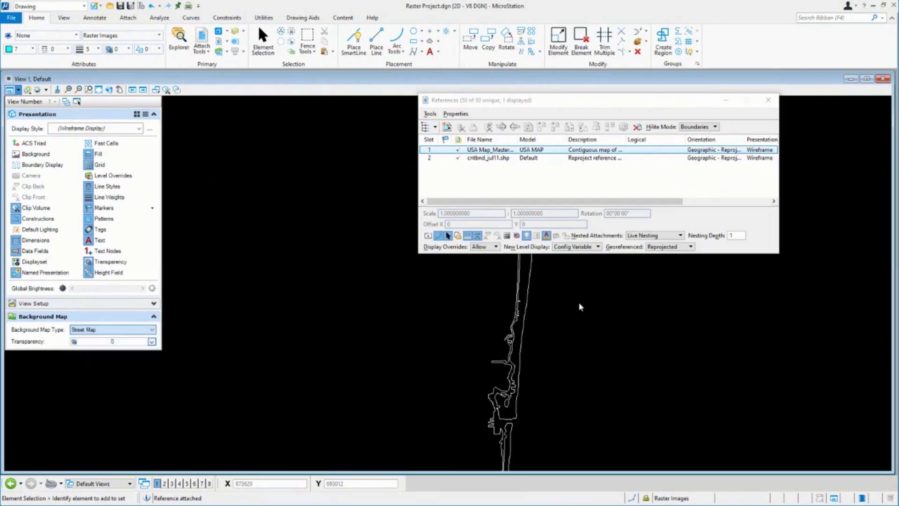
{"action": "scroll", "coordinate": [487, 363], "scroll_direction": "up", "scroll_amount": 3}
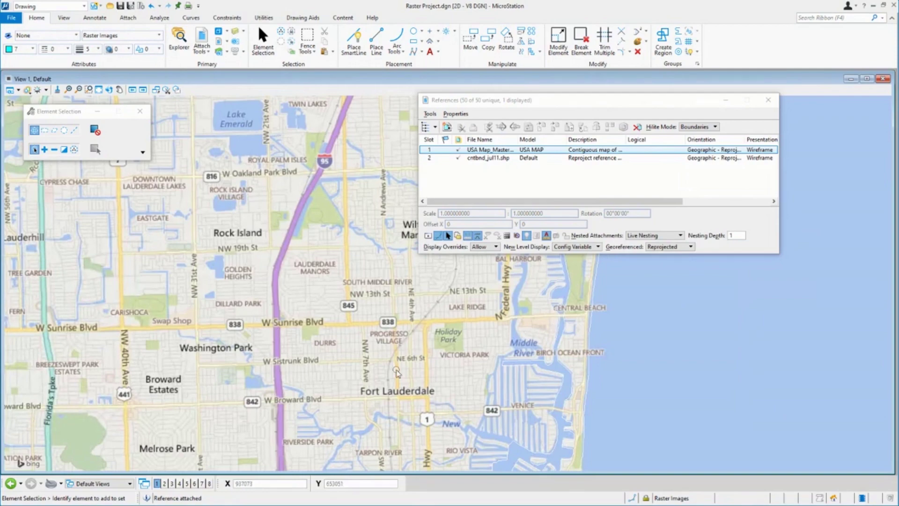
{"action": "scroll", "coordinate": [397, 372], "scroll_direction": "down", "scroll_amount": 3}
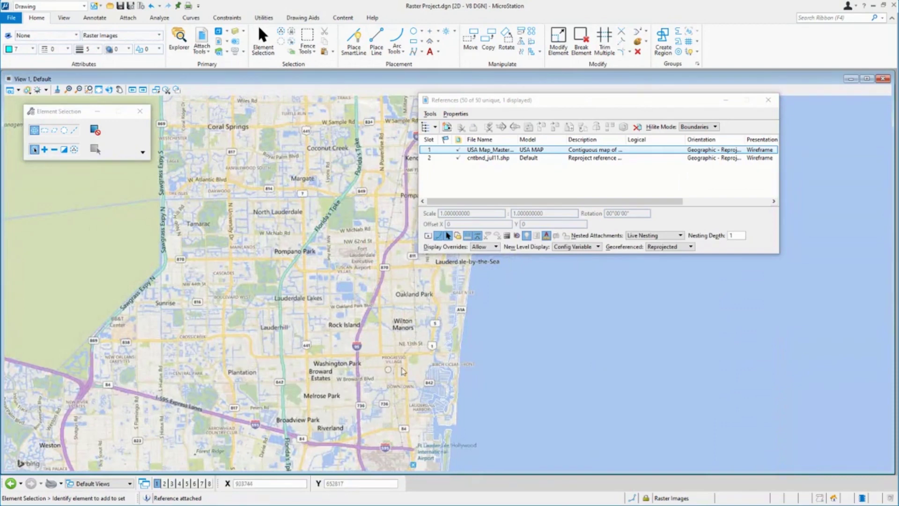
{"action": "scroll", "coordinate": [402, 371], "scroll_direction": "down", "scroll_amount": 5}
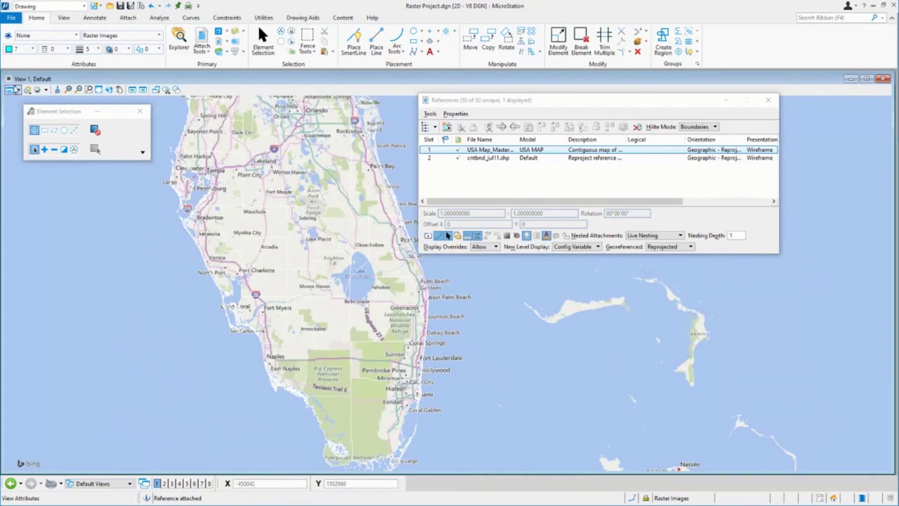
Set the Background Map Type back to None.
{"action": "left_click", "coordinate": [16, 90]}
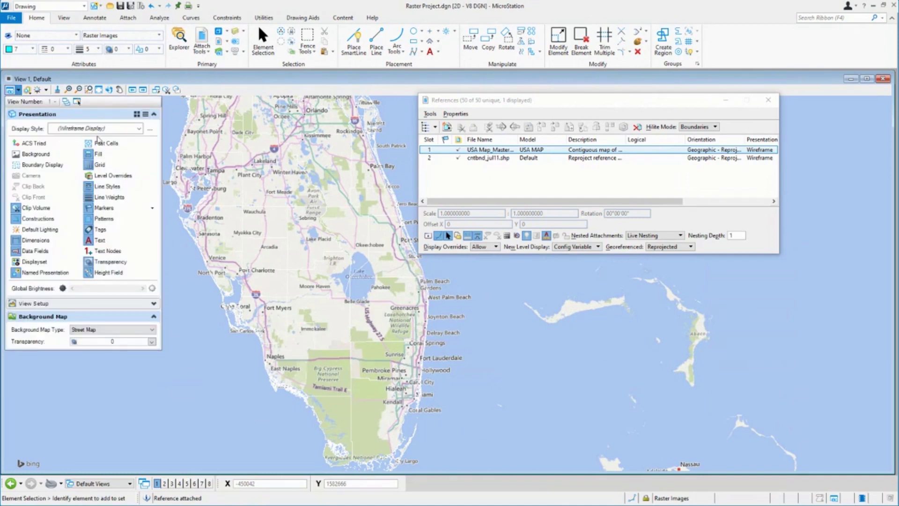
{"action": "left_click", "coordinate": [114, 330]}
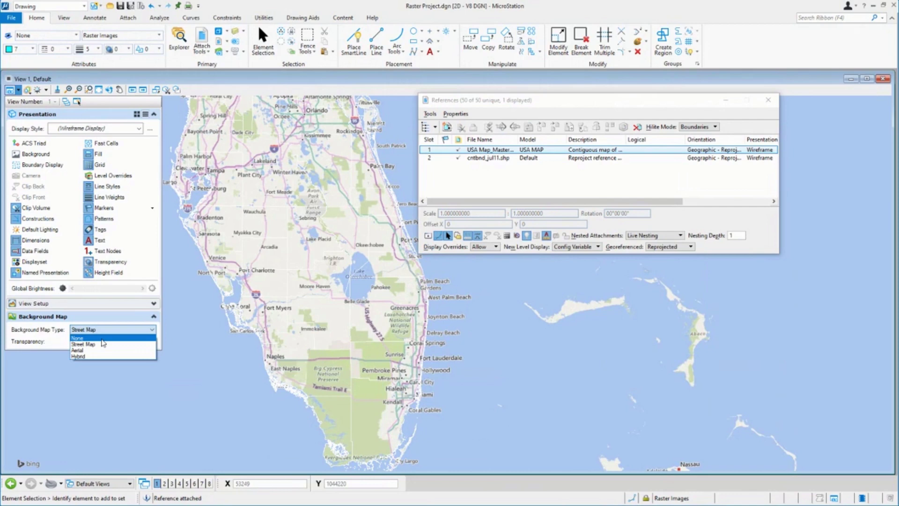
{"action": "left_click", "coordinate": [102, 339]}
{"action": "scroll", "coordinate": [402, 360], "scroll_direction": "up", "scroll_amount": 5}
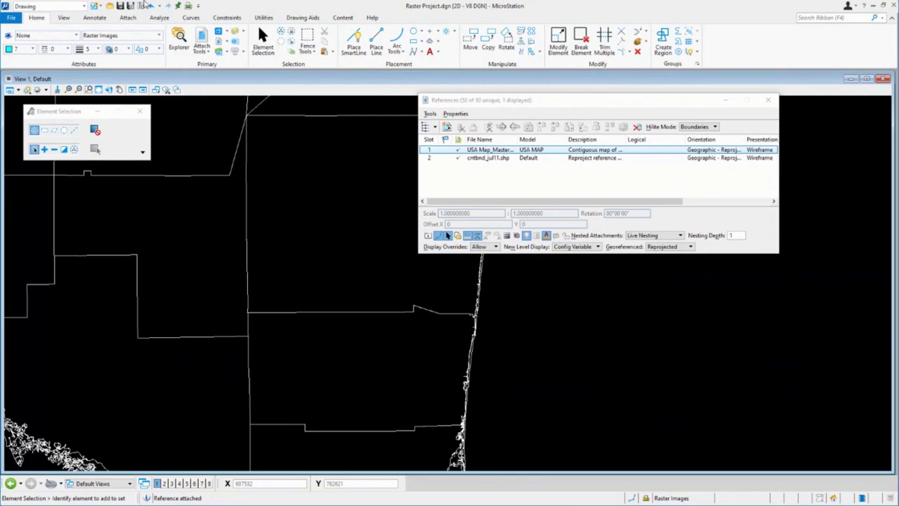
In the view's level display list, switch on every level from Tree through Default.
{"action": "left_click", "coordinate": [235, 30]}
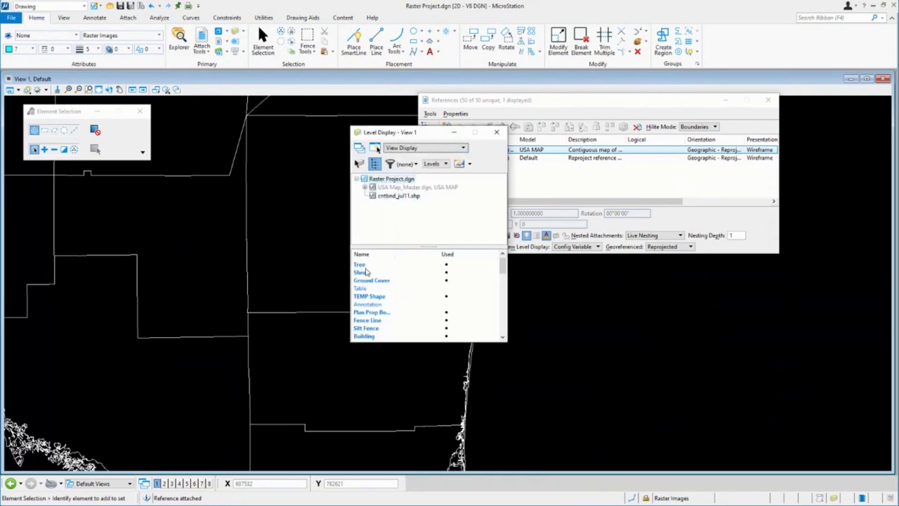
{"action": "left_click", "coordinate": [366, 265]}
{"action": "left_click_drag", "start_coordinate": [503, 265], "coordinate": [504, 338]}
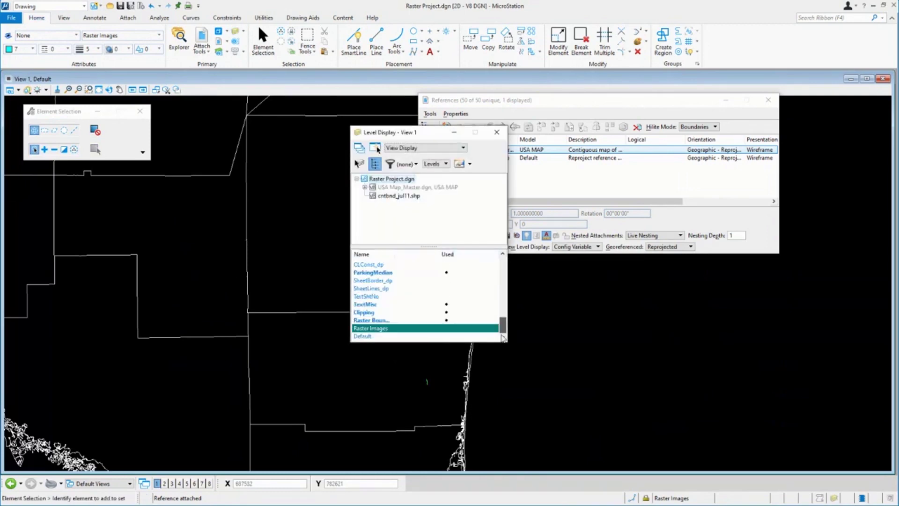
{"action": "left_click", "coordinate": [366, 336], "text": "shift"}
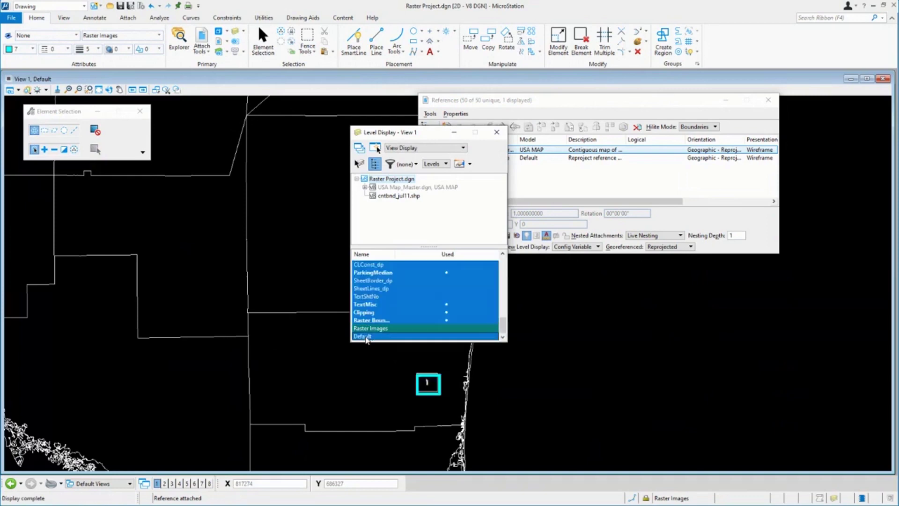
Turn off the level holding the boxed raster boundary shape.
{"action": "scroll", "coordinate": [442, 386], "scroll_direction": "up", "scroll_amount": 5}
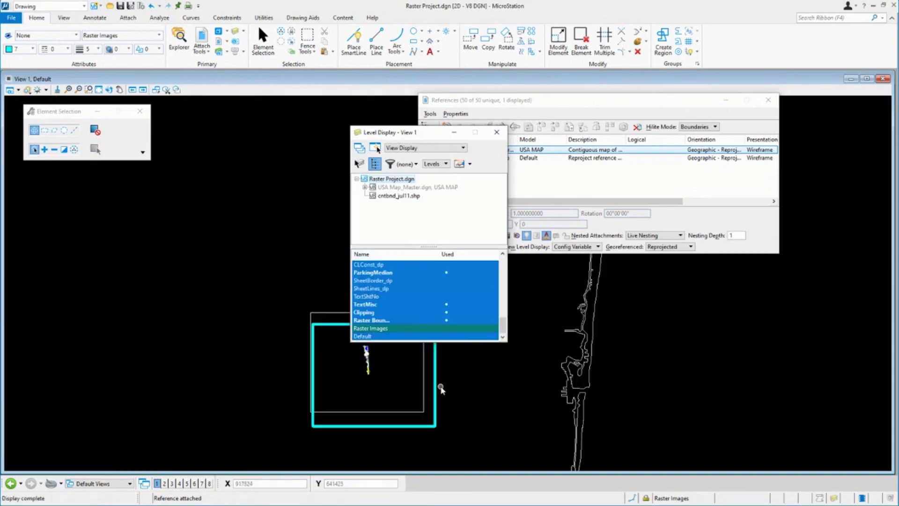
{"action": "right_click", "coordinate": [456, 383]}
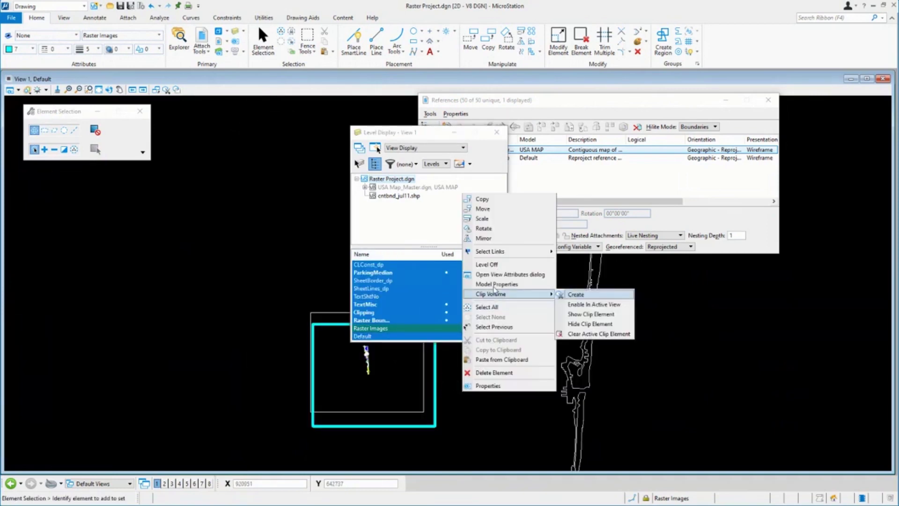
{"action": "left_click", "coordinate": [486, 265]}
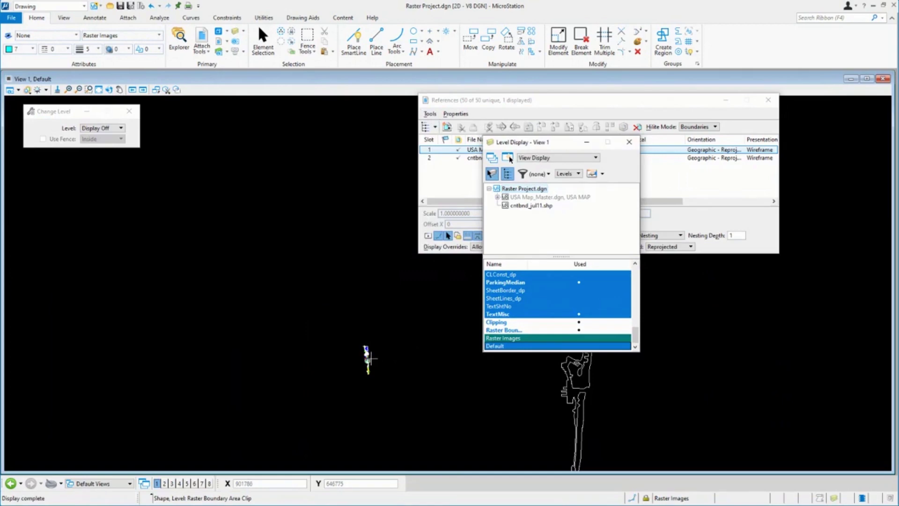
Zoom in on the project's roads and parking areas, then bring up View Attributes.
{"action": "scroll", "coordinate": [366, 358], "scroll_direction": "up", "scroll_amount": 5}
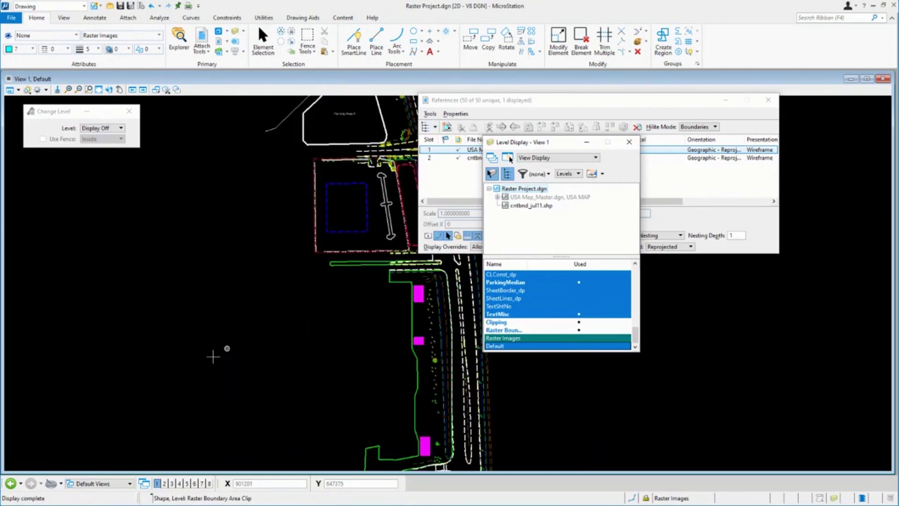
{"action": "scroll", "coordinate": [323, 216], "scroll_direction": "up", "scroll_amount": 3}
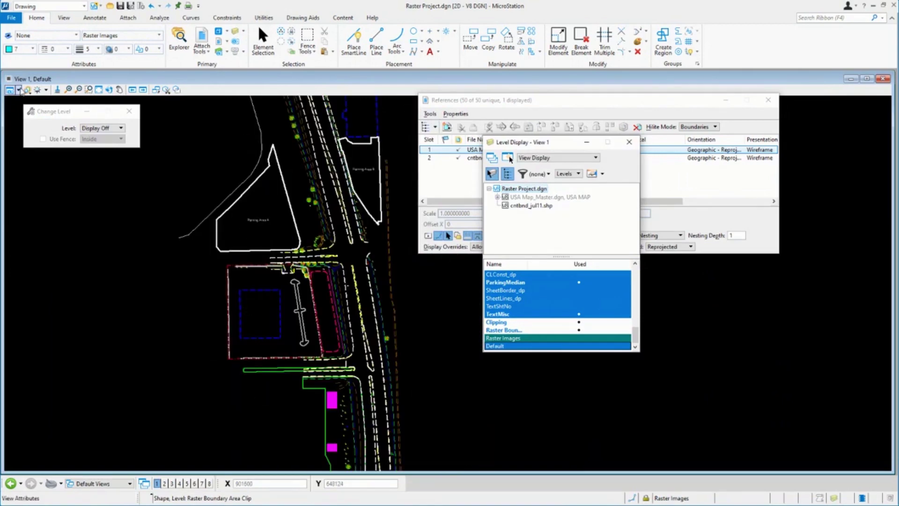
{"action": "left_click", "coordinate": [21, 88]}
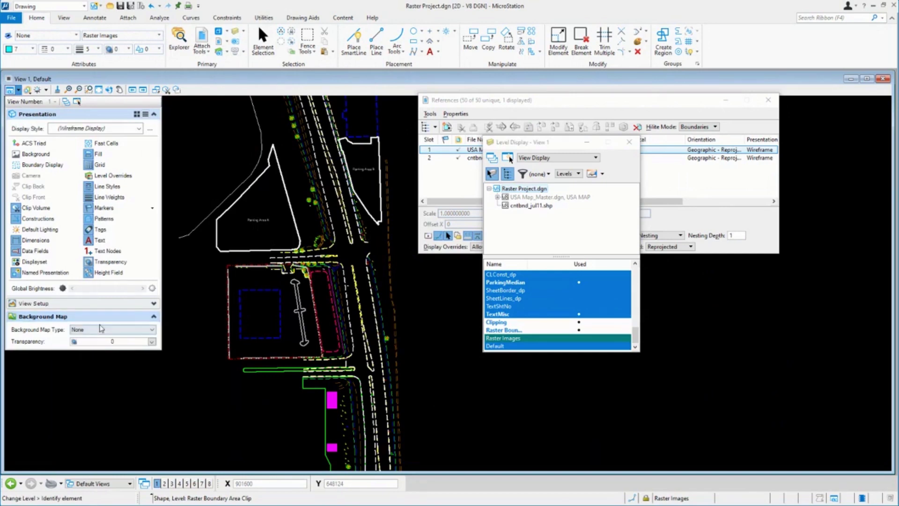